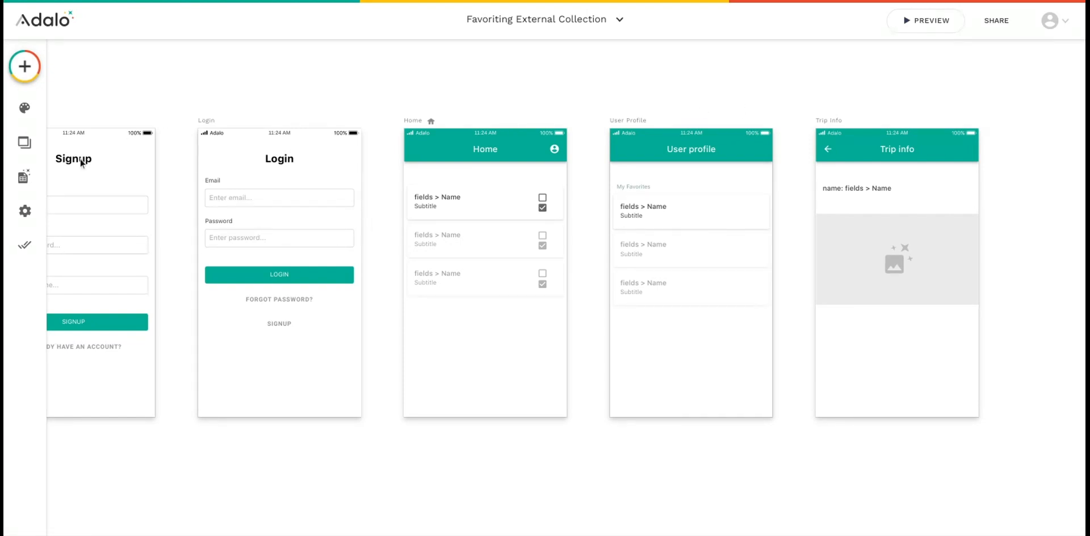
Review the Trips property of the Users collection in the database without changing it
{"action": "left_click", "coordinate": [23, 179]}
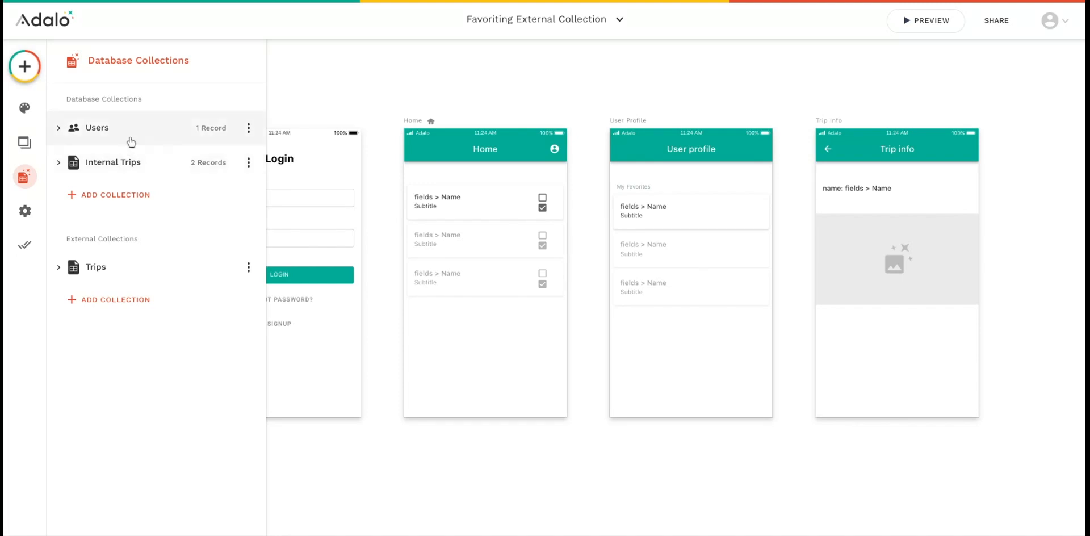
{"action": "left_click", "coordinate": [126, 138]}
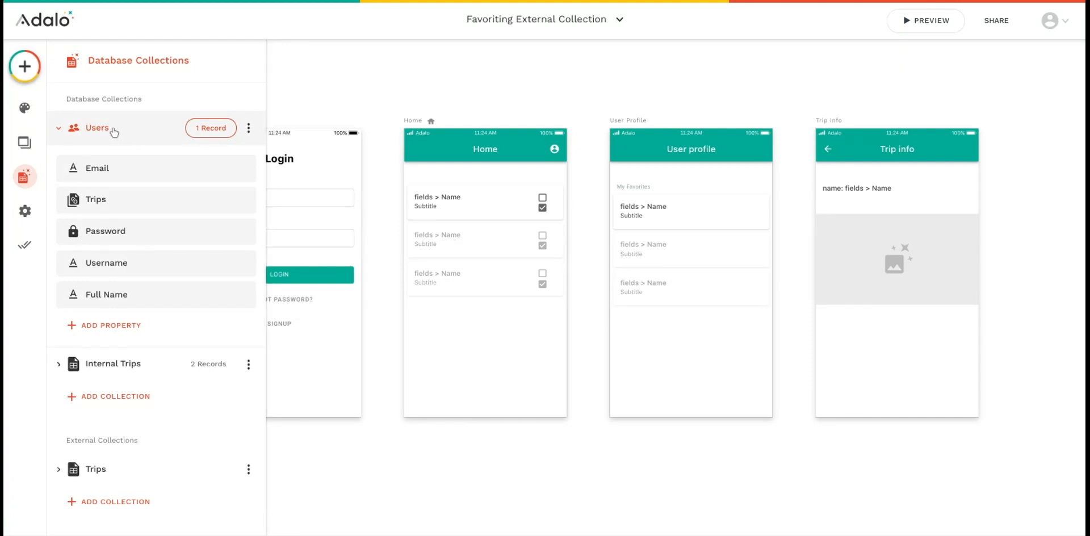
{"action": "left_click", "coordinate": [131, 210]}
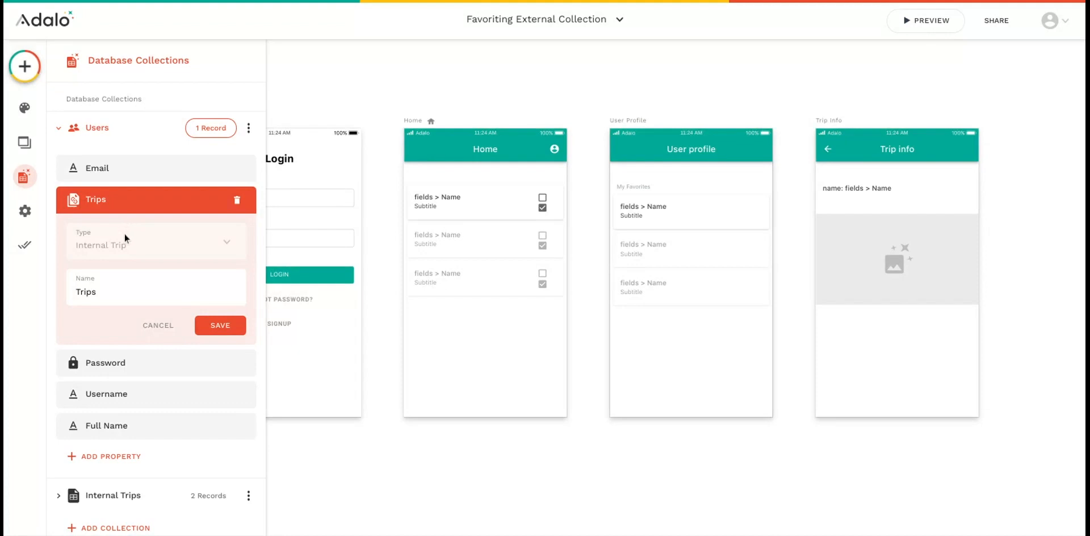
{"action": "left_click", "coordinate": [151, 206]}
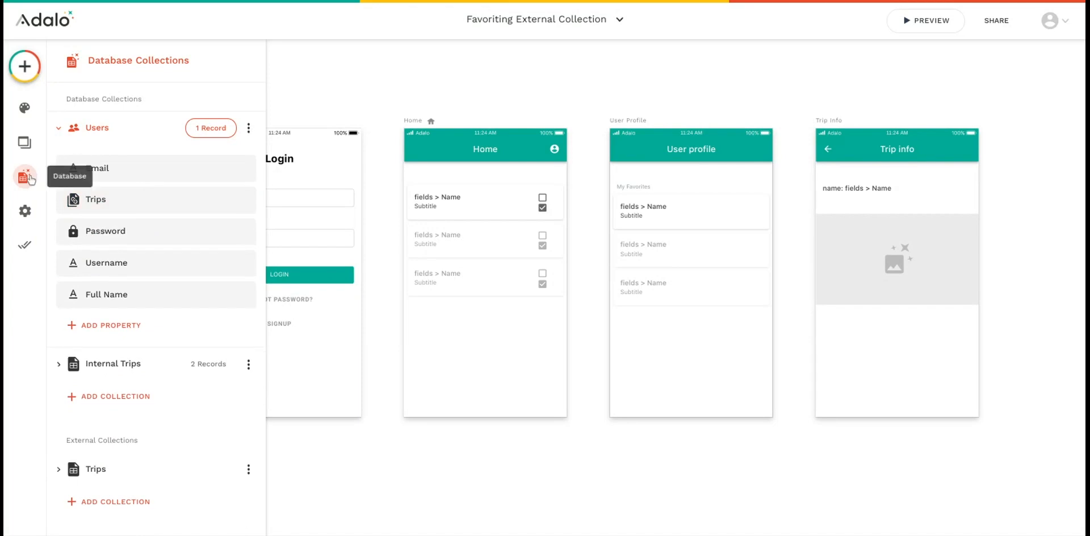
{"action": "left_click", "coordinate": [25, 176]}
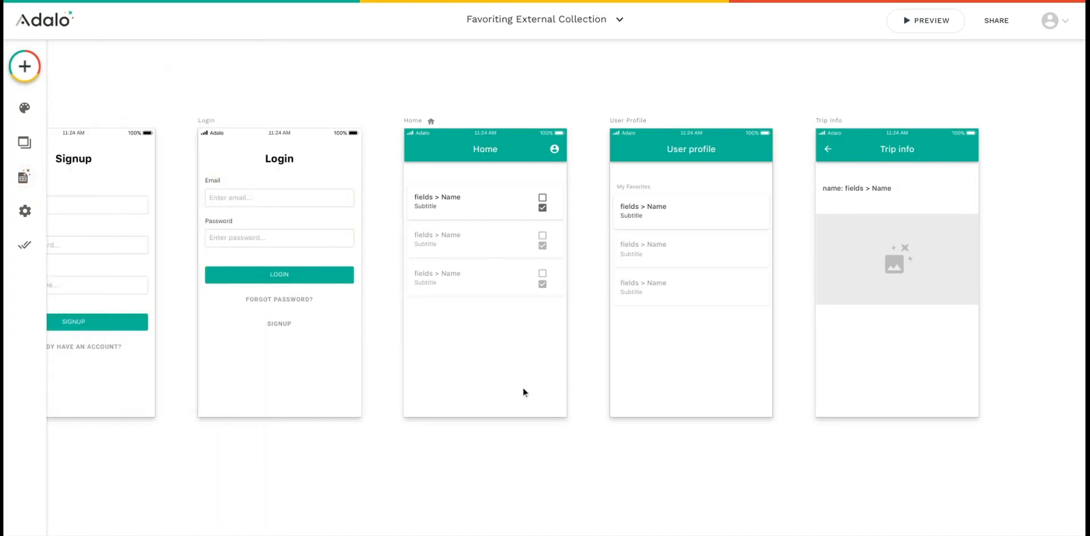
Inspect the Home screen's list source and the text source of its name label
{"action": "left_click", "coordinate": [481, 224]}
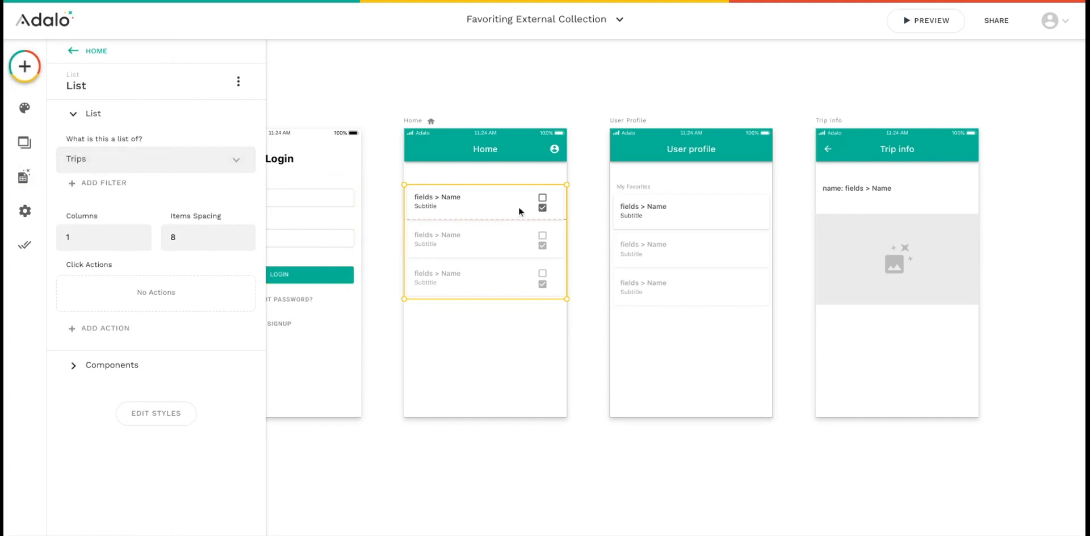
{"action": "left_click", "coordinate": [456, 201]}
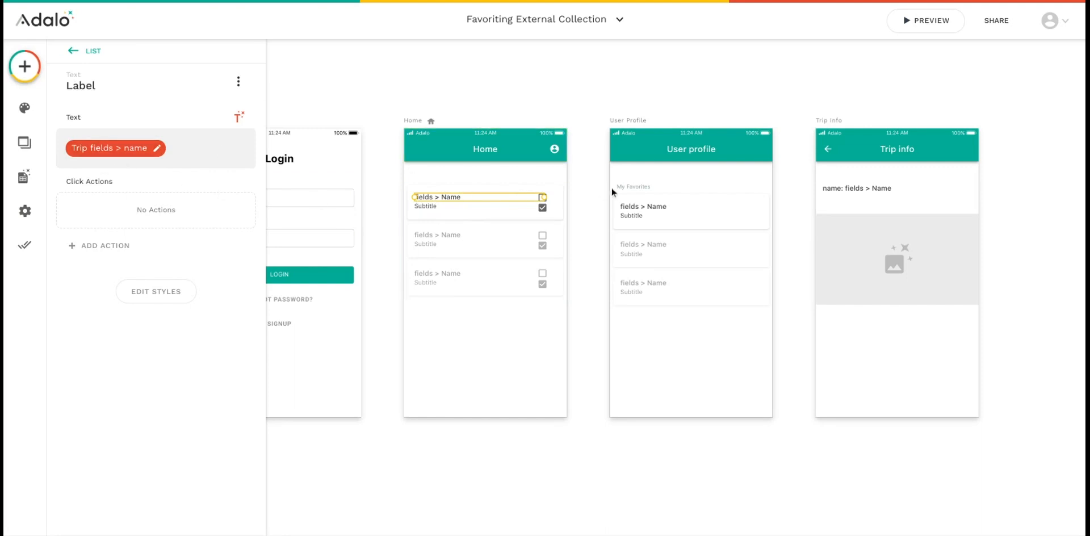
{"action": "left_click", "coordinate": [593, 197]}
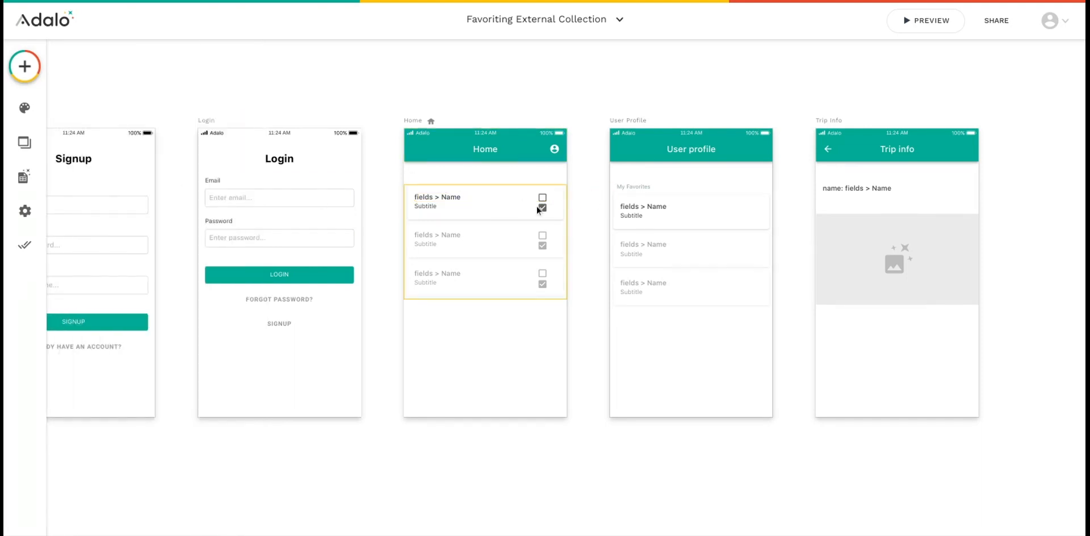
Examine the Create and Update click actions of the unchecked box icon in the Home list, including the id source options
{"action": "scroll", "coordinate": [530, 202], "scroll_direction": "up", "scroll_amount": 5}
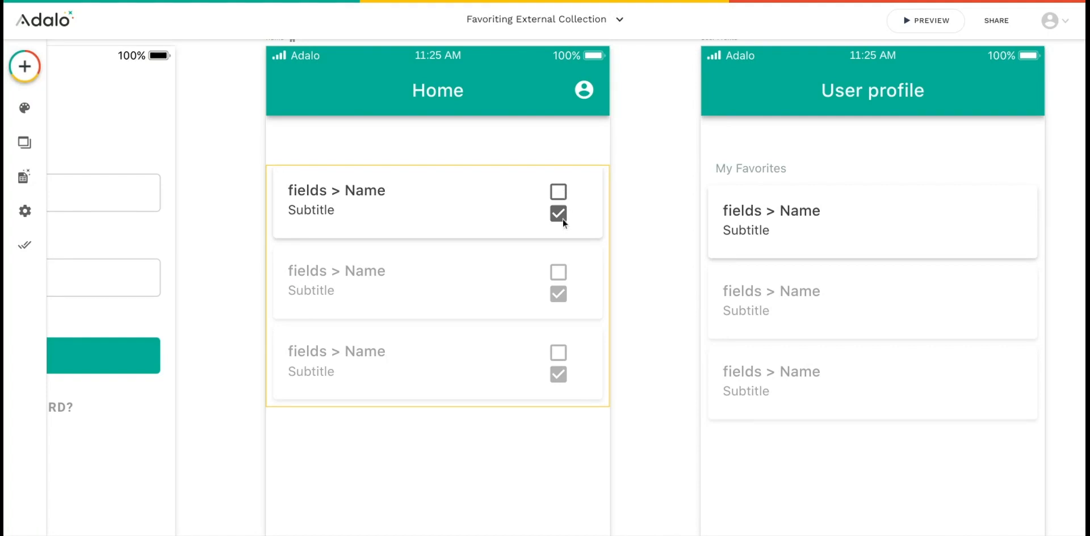
{"action": "left_click", "coordinate": [563, 196]}
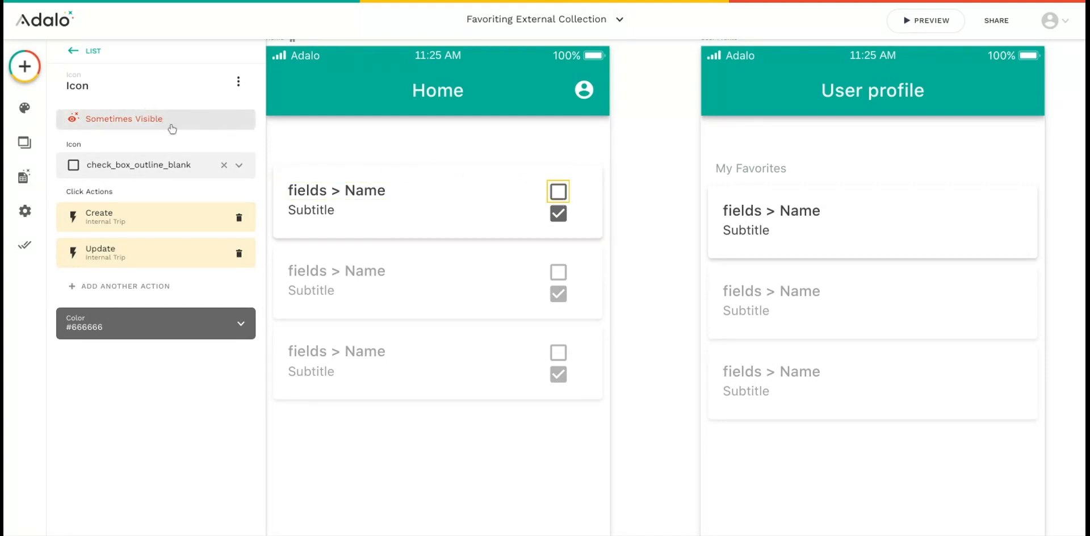
{"action": "left_click", "coordinate": [171, 212]}
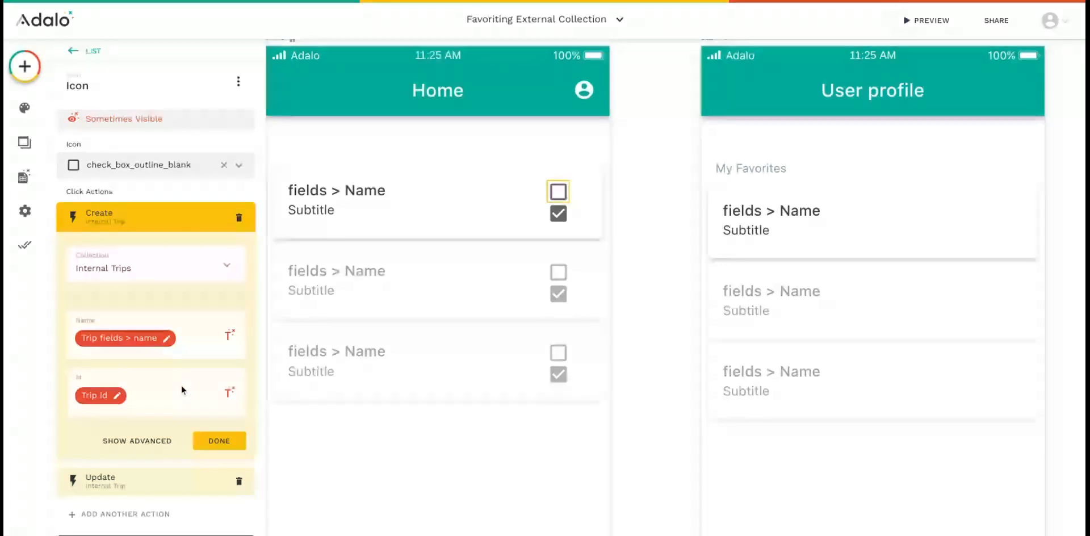
{"action": "left_click", "coordinate": [230, 392]}
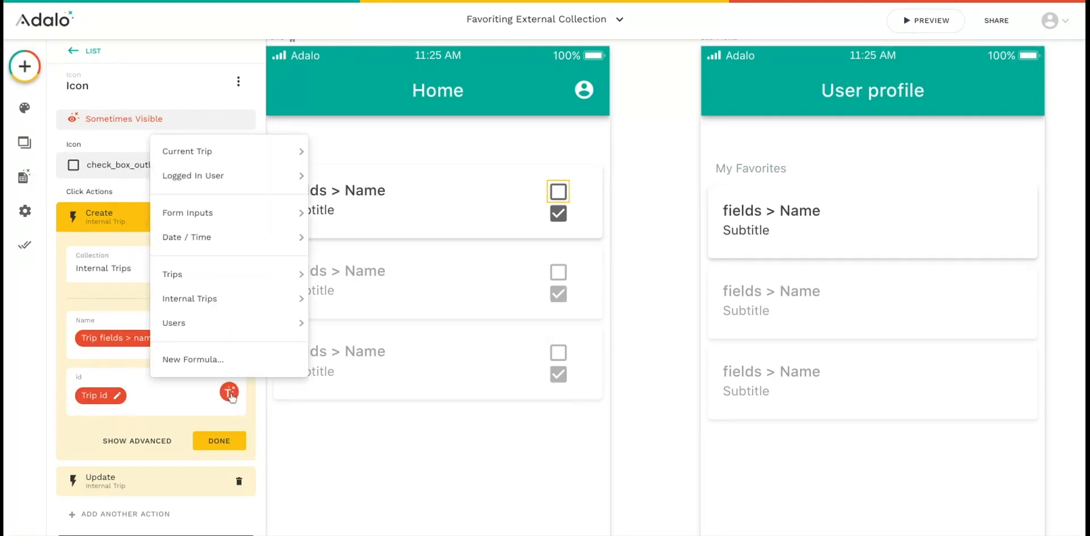
{"action": "mouse_move", "coordinate": [243, 158]}
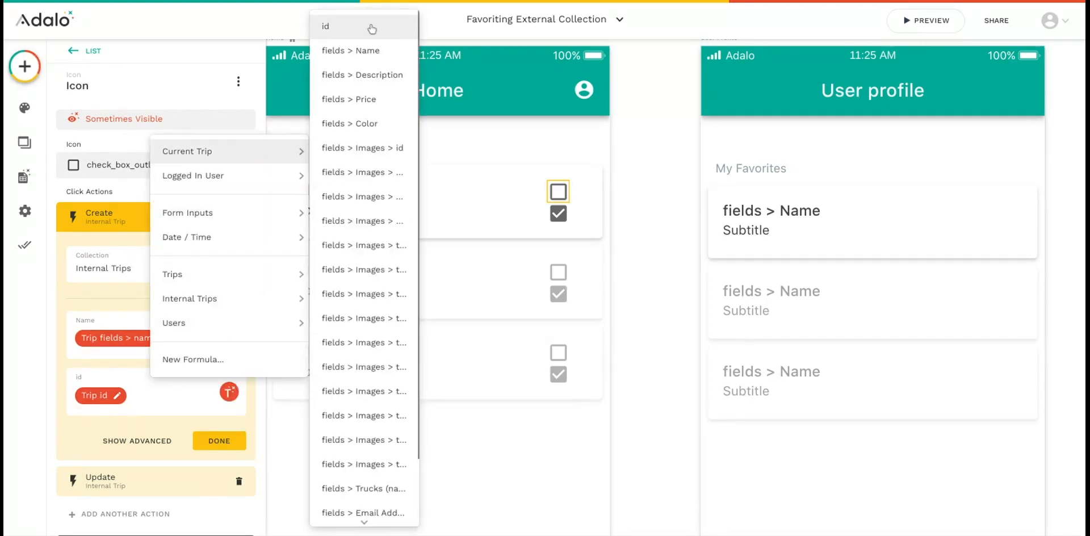
{"action": "left_click", "coordinate": [139, 213]}
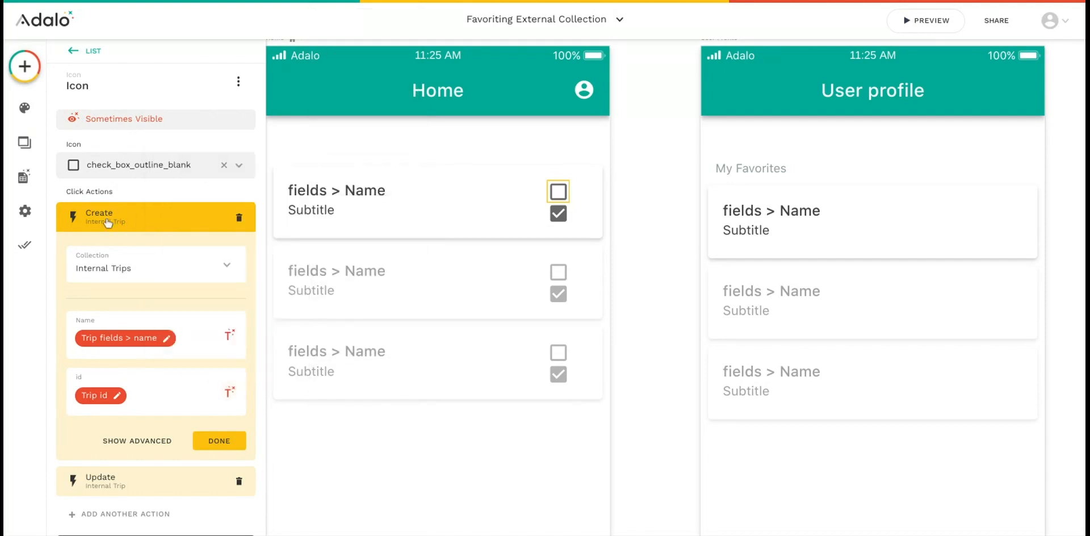
{"action": "left_click", "coordinate": [102, 215]}
{"action": "left_click", "coordinate": [148, 255]}
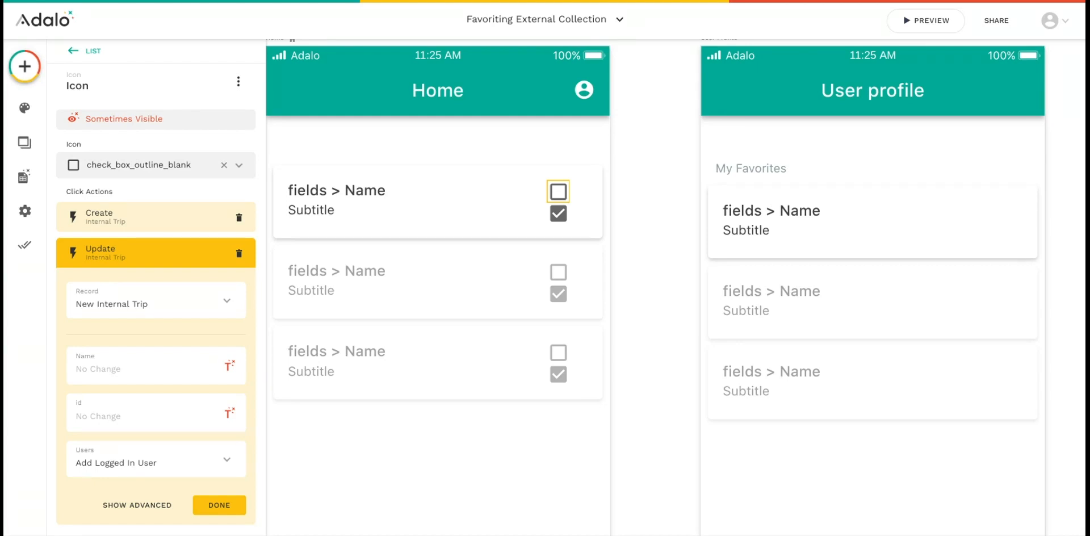
{"action": "left_click", "coordinate": [162, 261]}
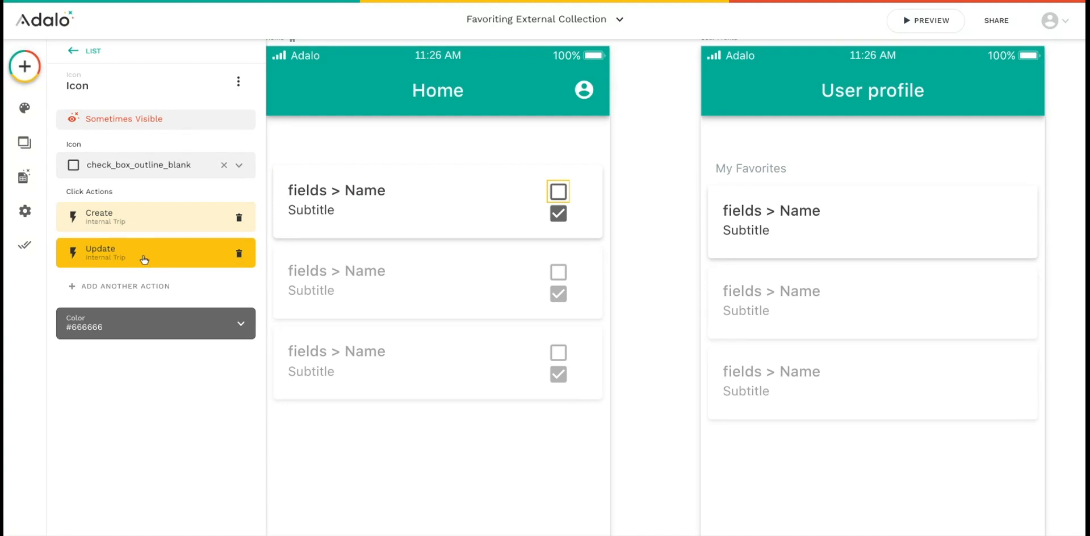
Change the unchecked icon's visibility filter so that id is equal to Current Trip > id
{"action": "left_click", "coordinate": [194, 123]}
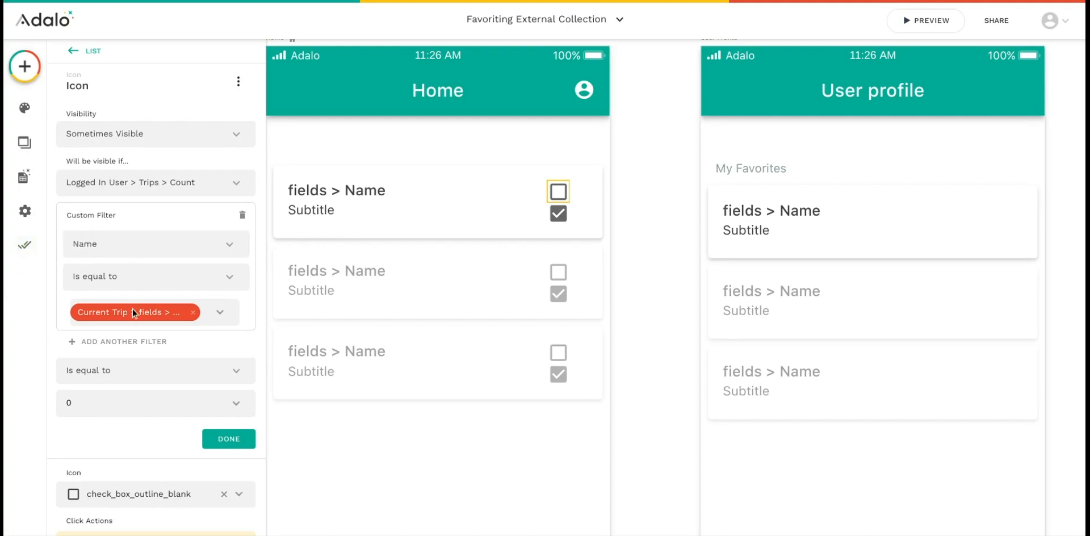
{"action": "left_click", "coordinate": [233, 248]}
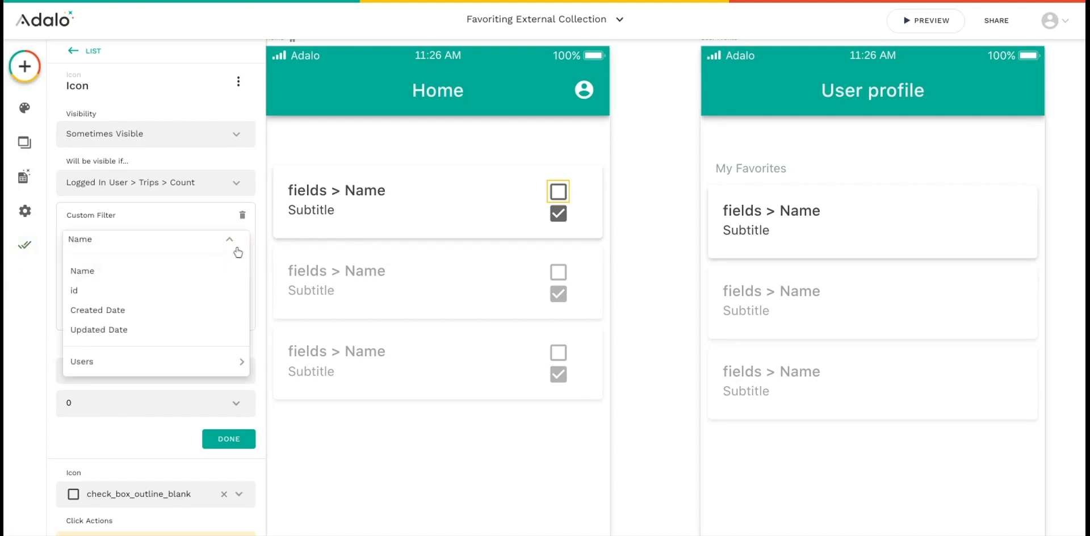
{"action": "left_click", "coordinate": [109, 297]}
{"action": "left_click", "coordinate": [195, 313]}
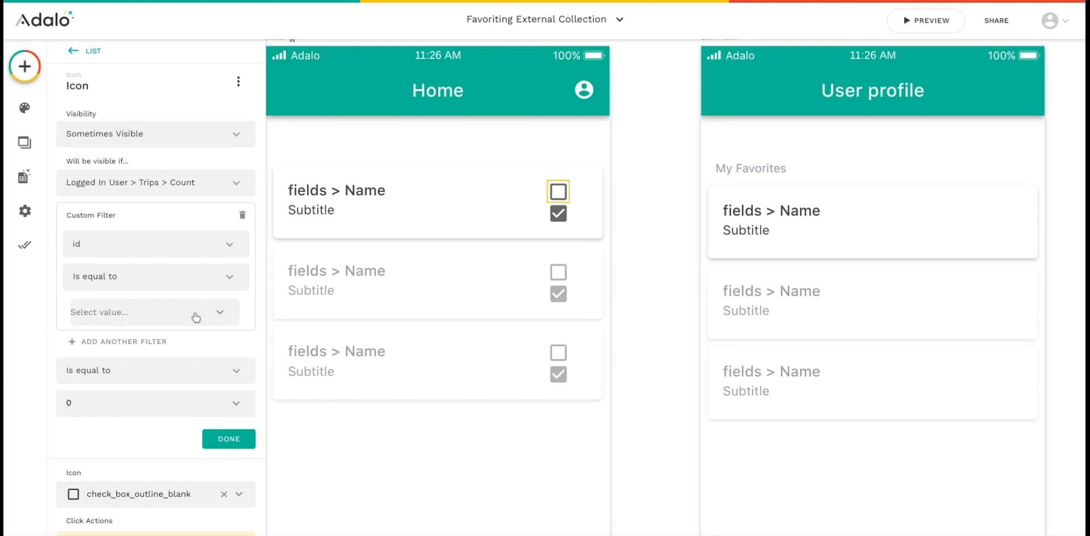
{"action": "left_click", "coordinate": [225, 317]}
{"action": "mouse_move", "coordinate": [217, 145]}
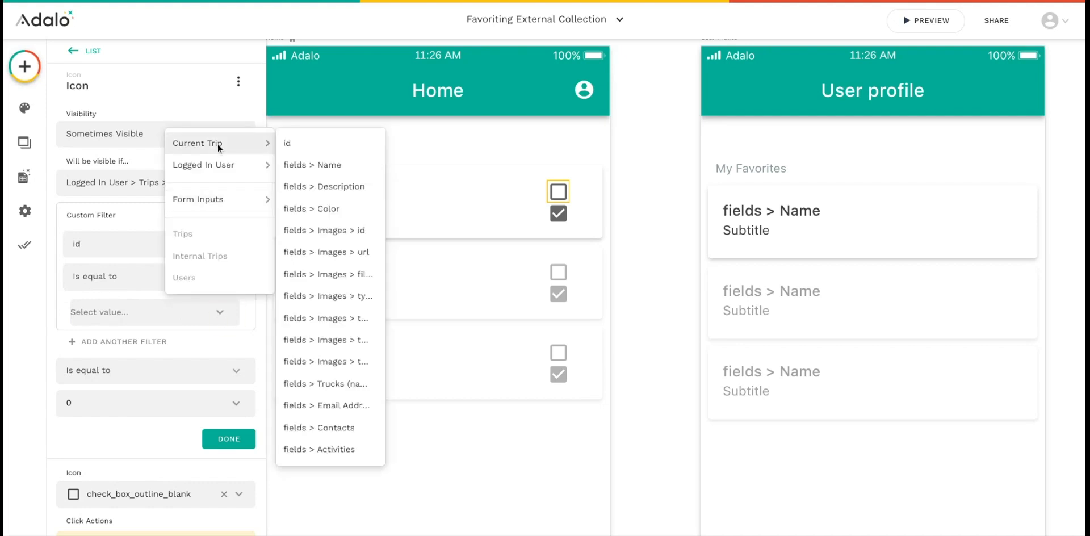
{"action": "left_click", "coordinate": [294, 141]}
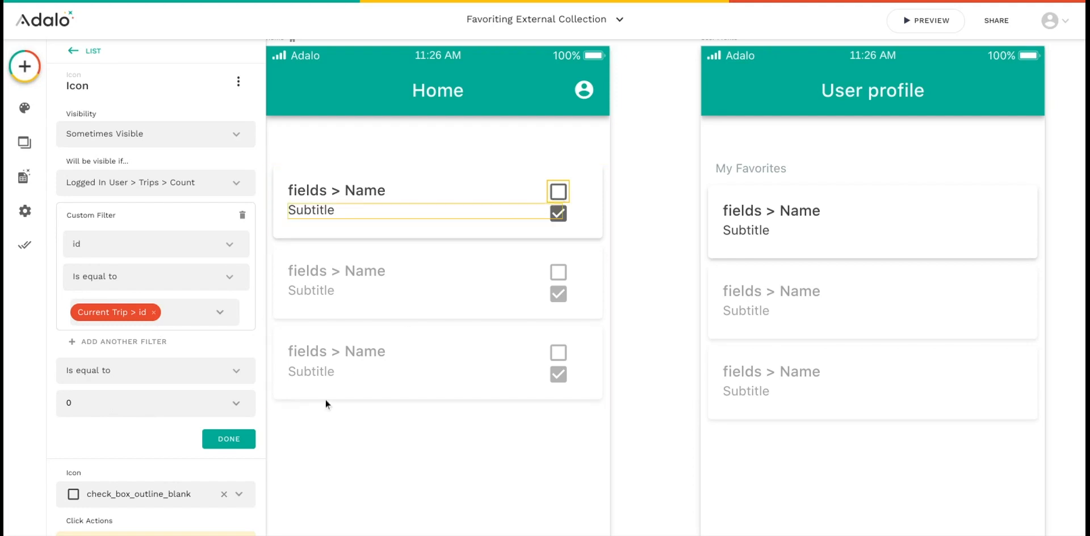
{"action": "left_click", "coordinate": [228, 439]}
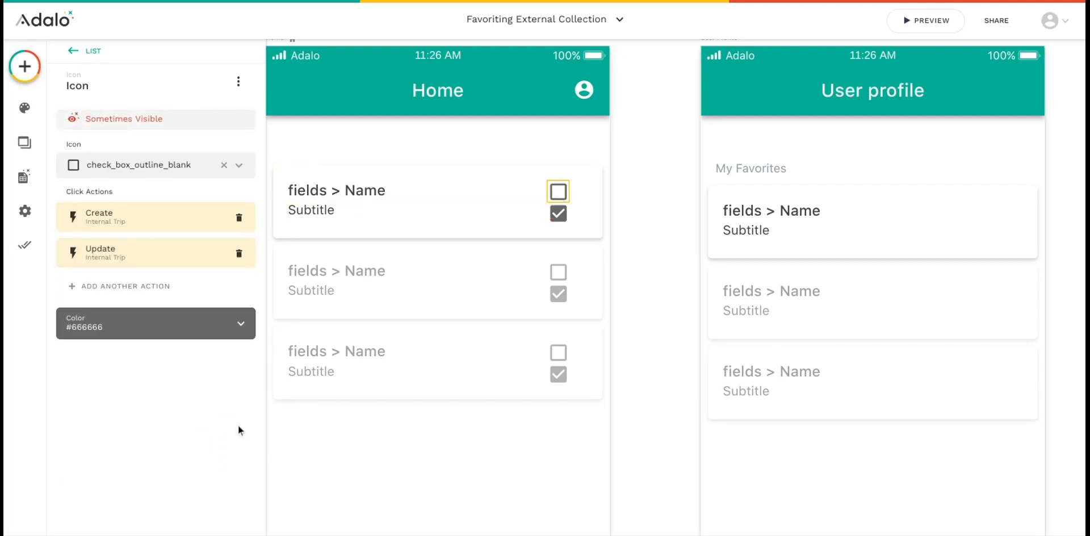
Check the visibility conditions of the checked box icon in the Home list
{"action": "left_click", "coordinate": [557, 214]}
{"action": "left_click", "coordinate": [185, 119]}
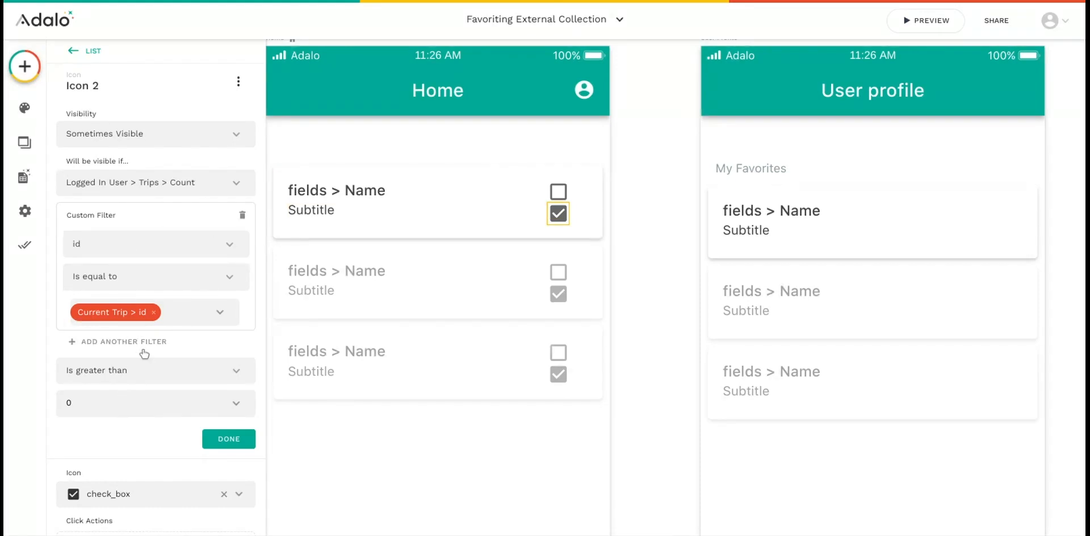
{"action": "left_click", "coordinate": [645, 237]}
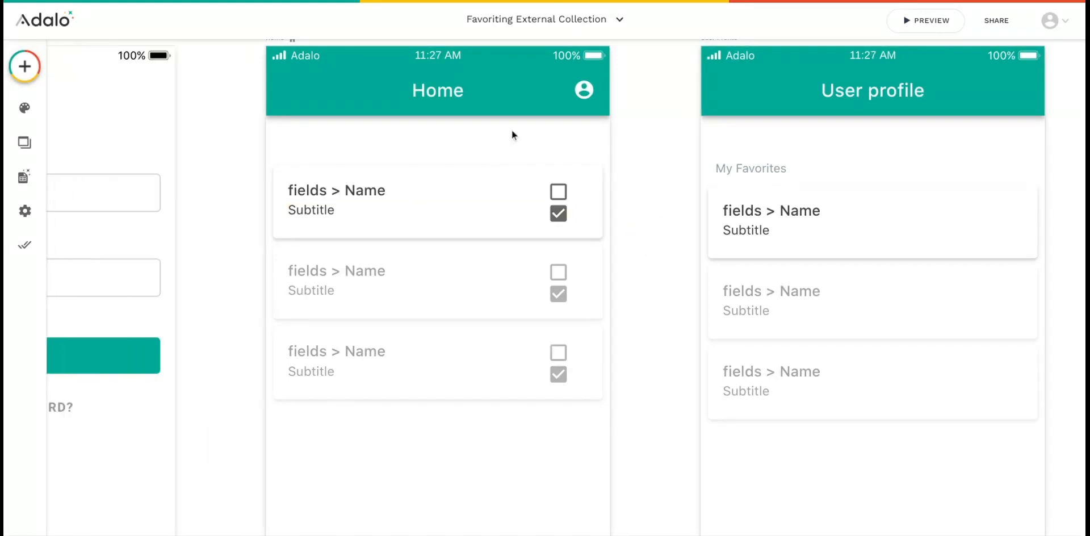
Inspect the click action of the profile icon in the Home screen's app bar
{"action": "left_click", "coordinate": [587, 90]}
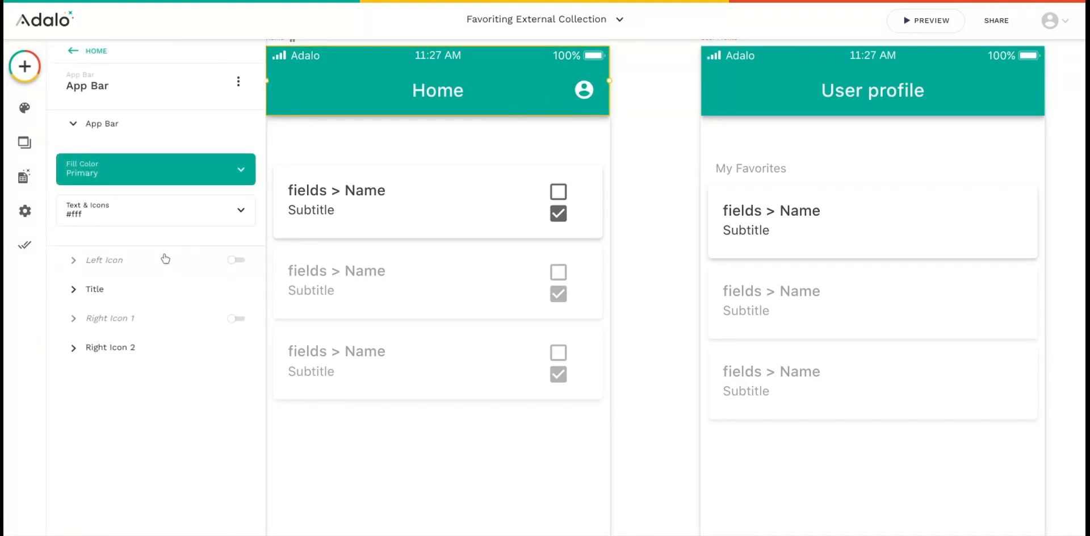
{"action": "left_click", "coordinate": [142, 348]}
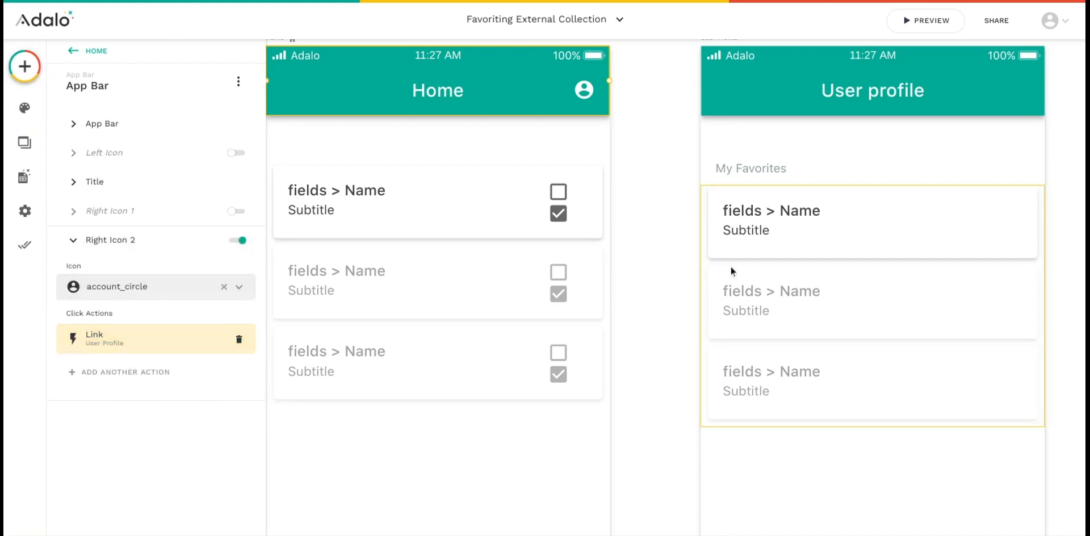
{"action": "left_click", "coordinate": [679, 216]}
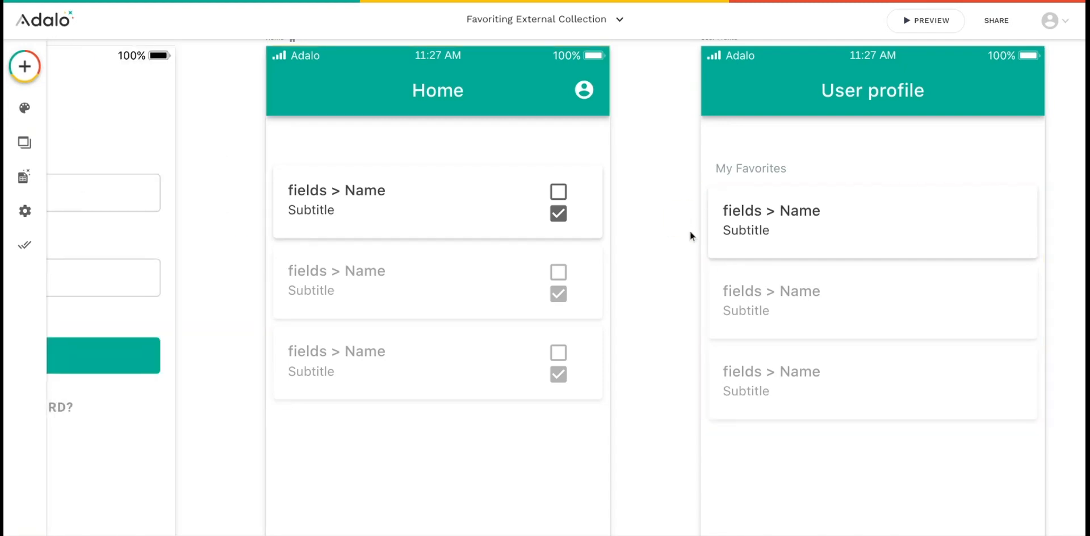
Examine the visibility conditions of the item group inside the My Favorites list on the User Profile screen
{"action": "scroll", "coordinate": [689, 230], "scroll_direction": "right", "scroll_amount": 3}
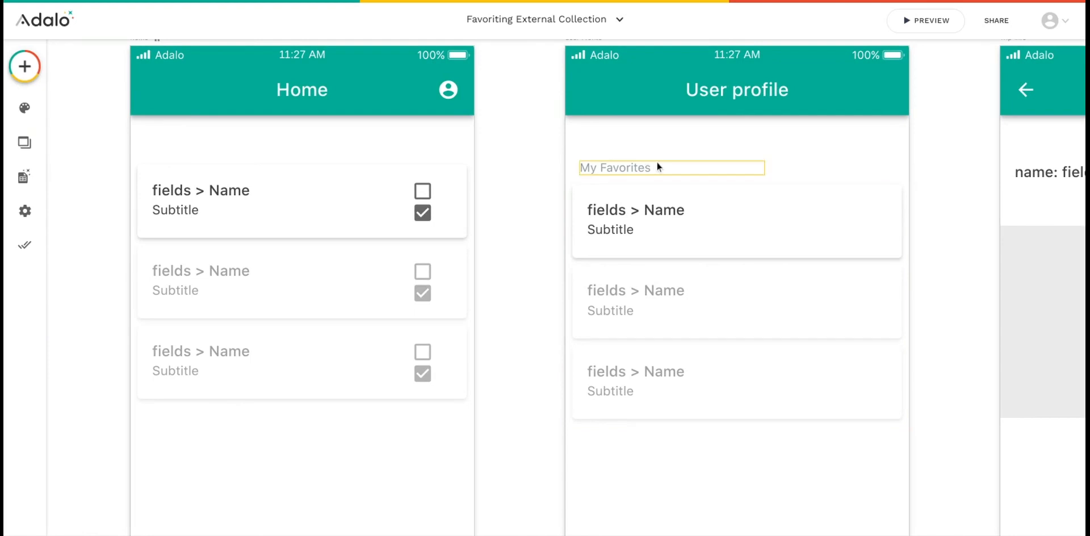
{"action": "left_click", "coordinate": [745, 218]}
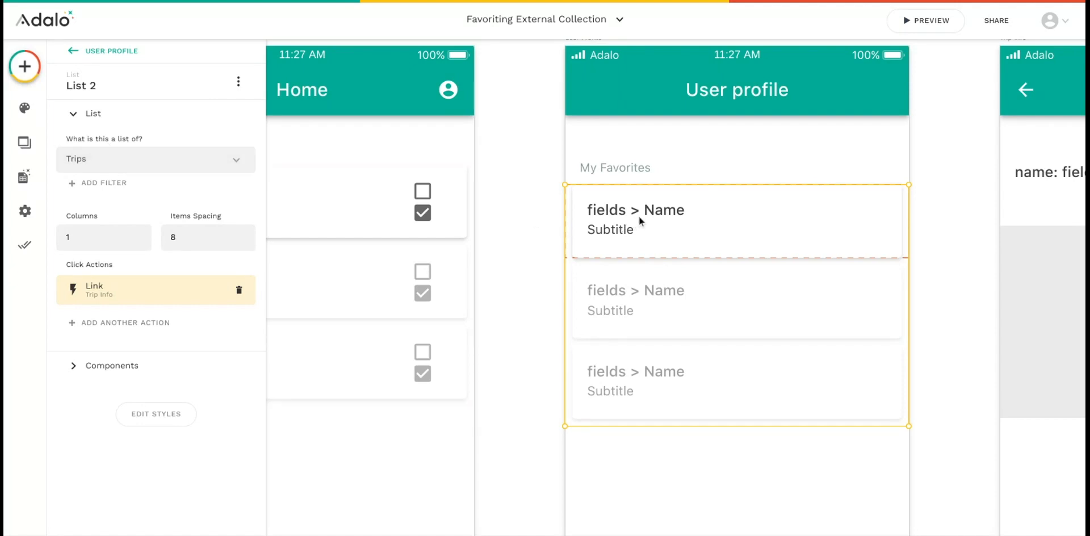
{"action": "left_click", "coordinate": [758, 215]}
{"action": "left_click", "coordinate": [759, 215]}
{"action": "left_click", "coordinate": [759, 218]}
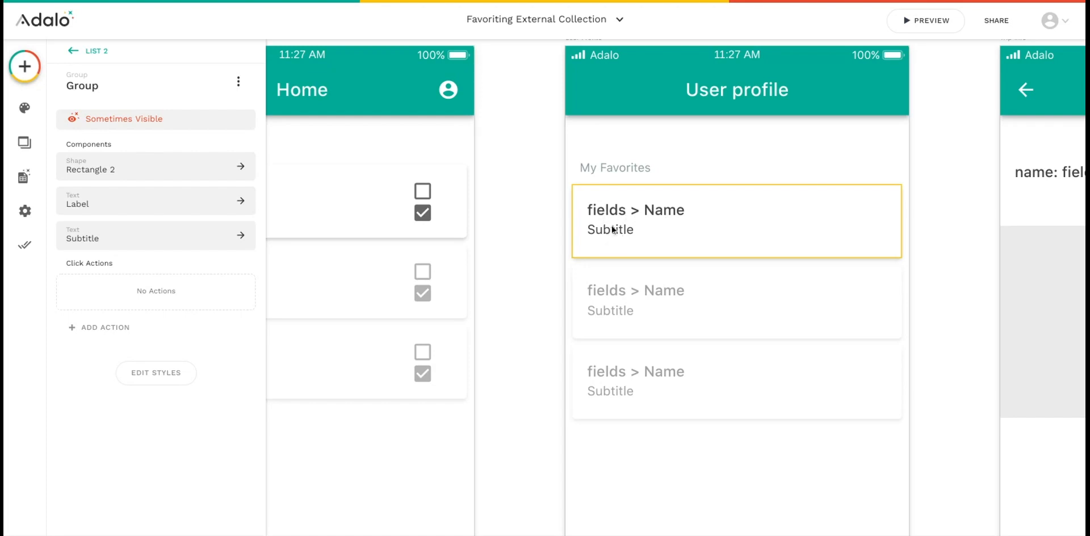
{"action": "left_click", "coordinate": [191, 124]}
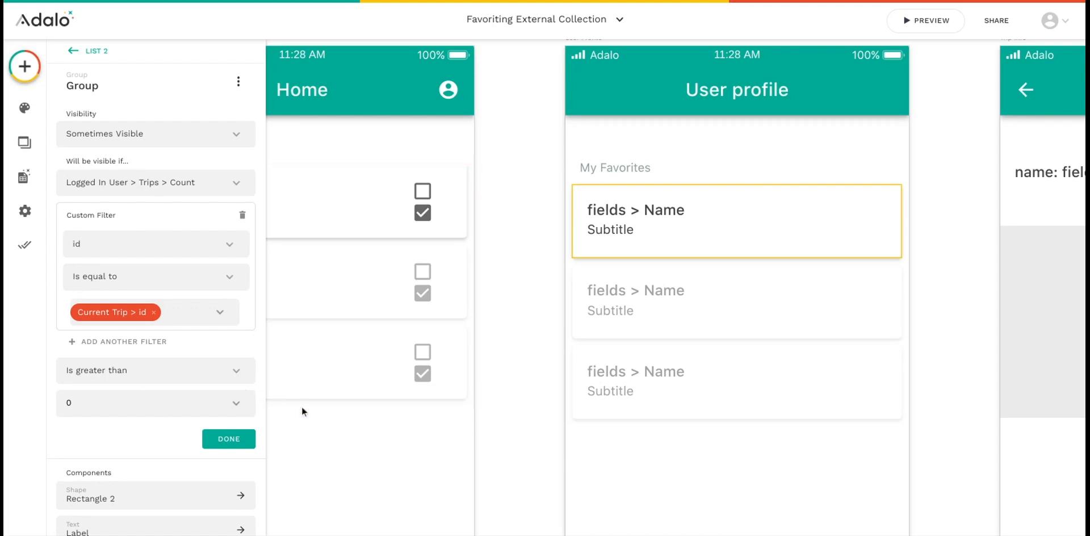
{"action": "left_click", "coordinate": [236, 443]}
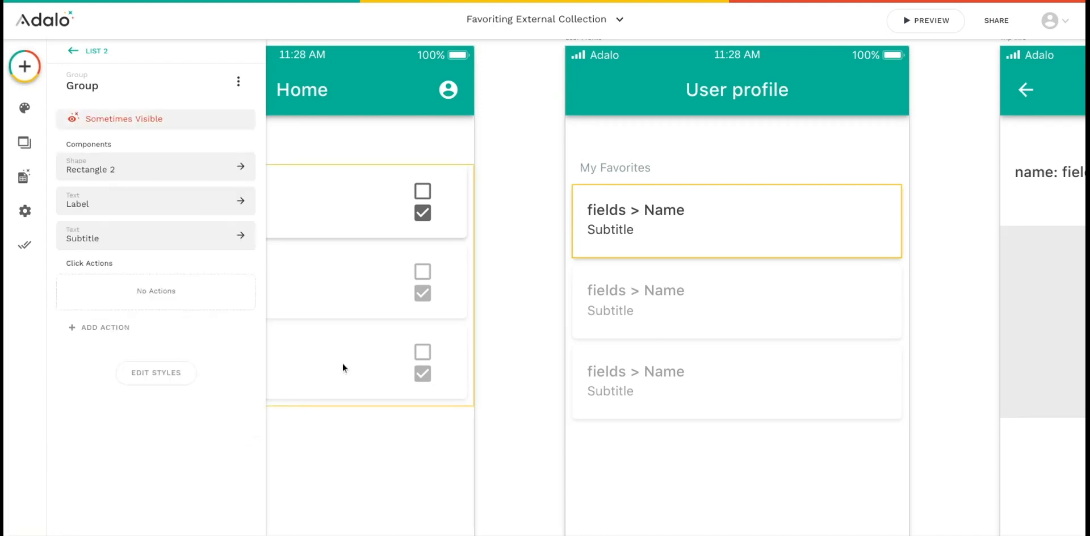
{"action": "left_click", "coordinate": [547, 251]}
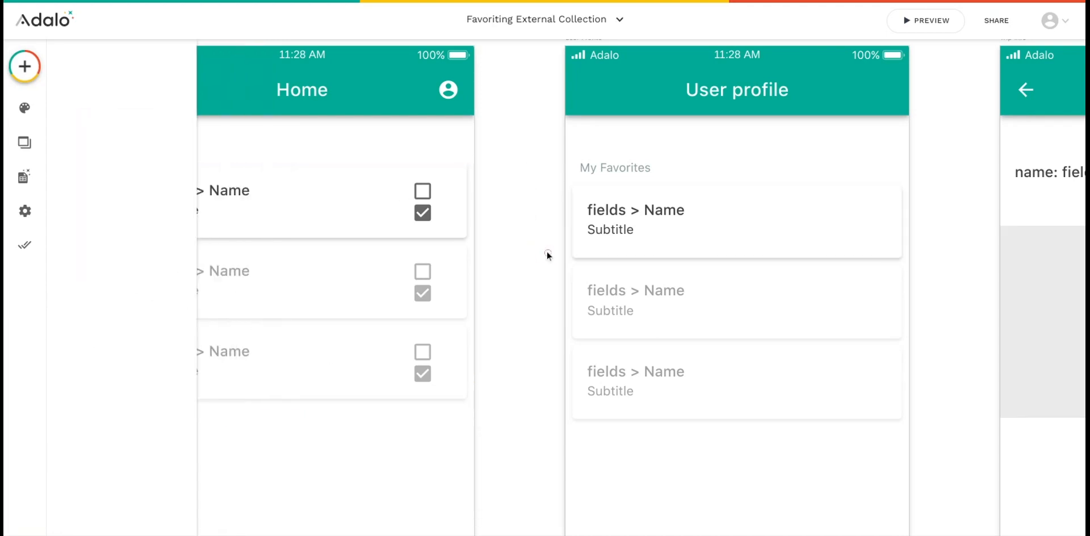
Review the My Favorites list's link action and the Trip Info screen it leads to
{"action": "left_click", "coordinate": [694, 209]}
{"action": "scroll", "coordinate": [816, 250], "scroll_direction": "right", "scroll_amount": 3}
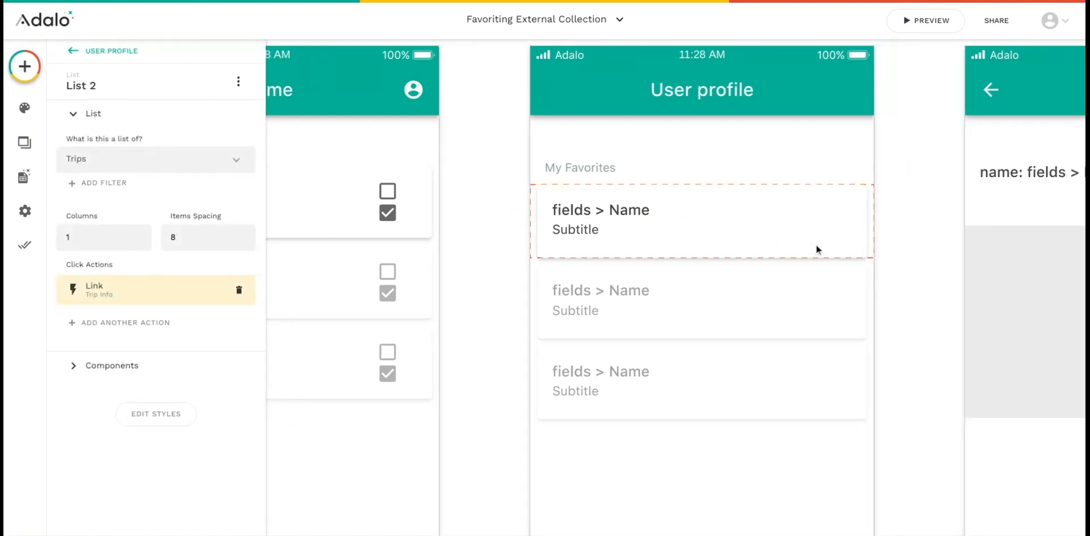
{"action": "scroll", "coordinate": [816, 250], "scroll_direction": "right", "scroll_amount": 6}
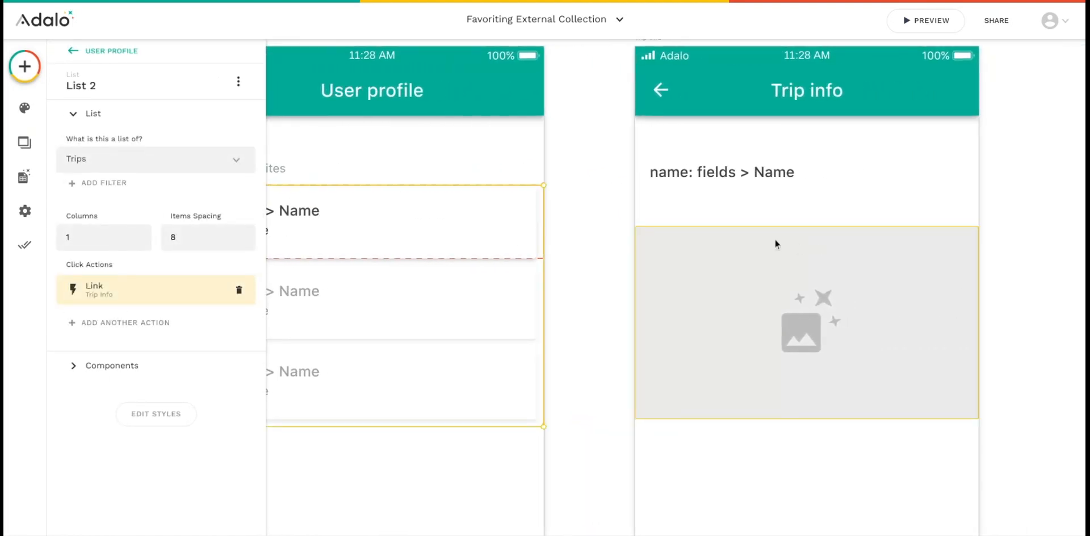
Inspect which Trip field supplies the name text on the Trip Info screen
{"action": "left_click", "coordinate": [707, 173]}
{"action": "left_click", "coordinate": [166, 148]}
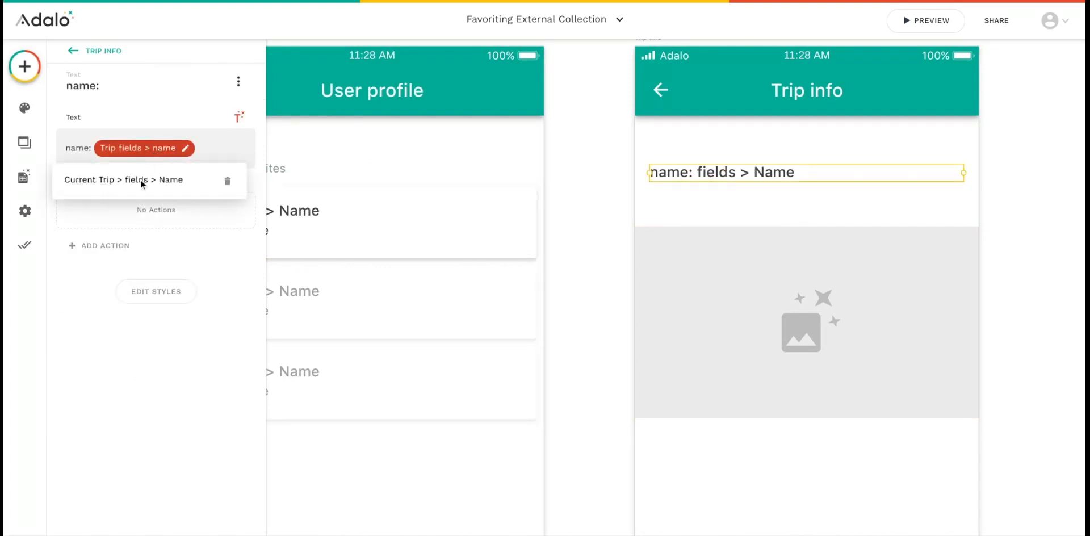
{"action": "left_click", "coordinate": [581, 305]}
Examine the image source and URL data binding of the image on the Trip Info screen
{"action": "left_click", "coordinate": [718, 296]}
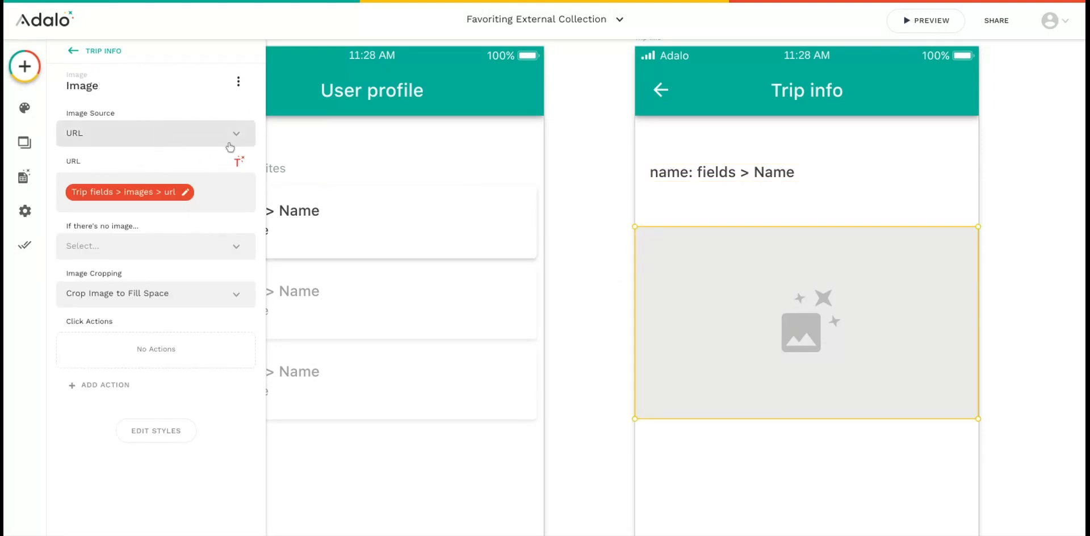
{"action": "left_click", "coordinate": [117, 194]}
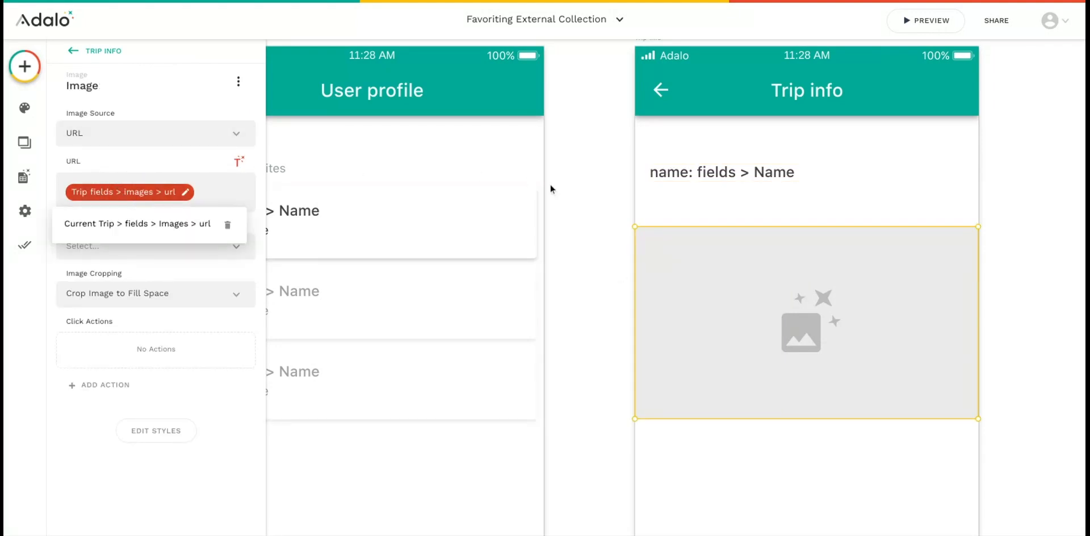
{"action": "left_click", "coordinate": [601, 226]}
{"action": "left_click", "coordinate": [601, 226]}
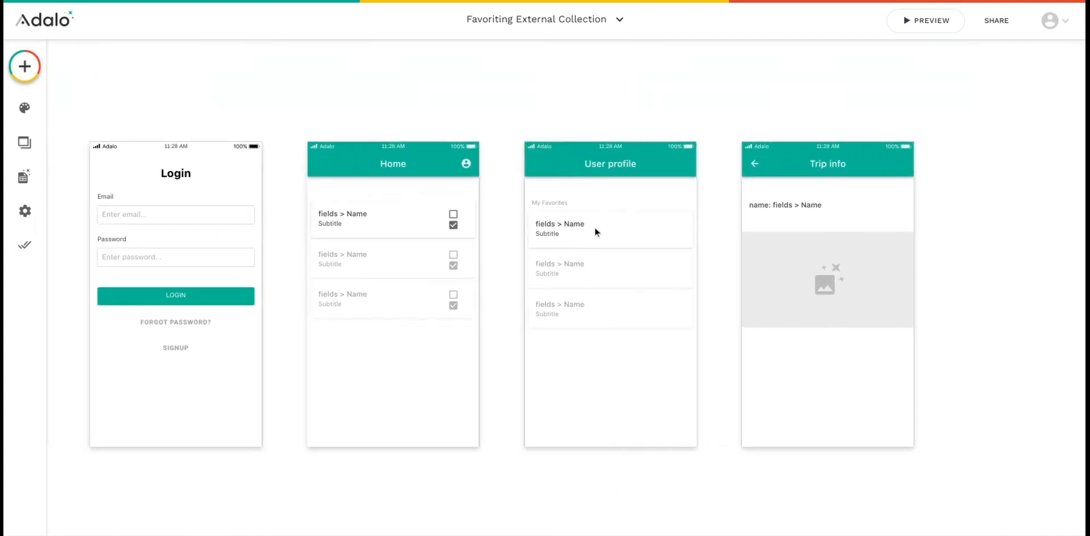
Preview the app and mark the Hawaii trip as a favorite in the Home list
{"action": "left_click", "coordinate": [912, 24]}
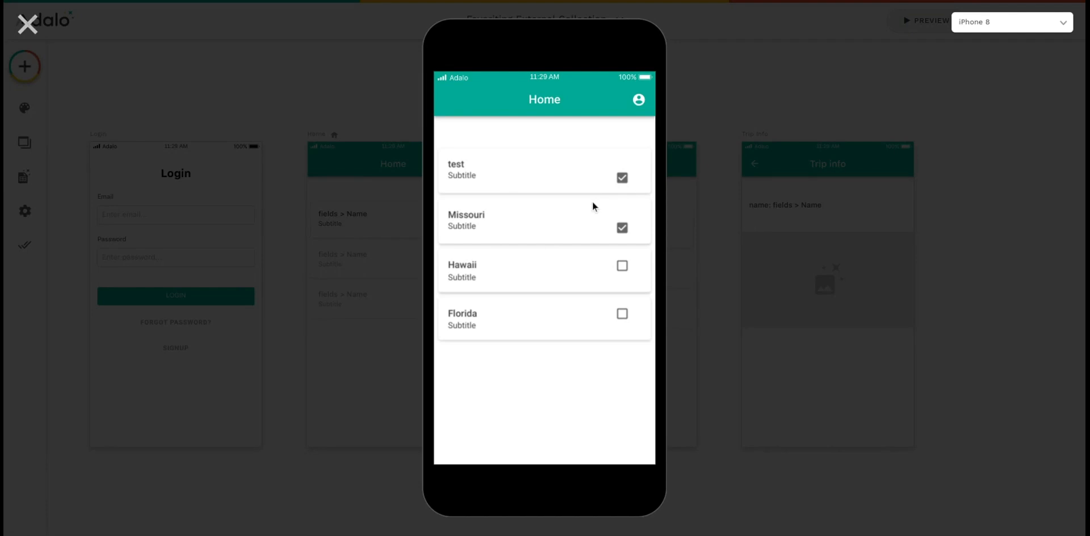
{"action": "left_click", "coordinate": [622, 268]}
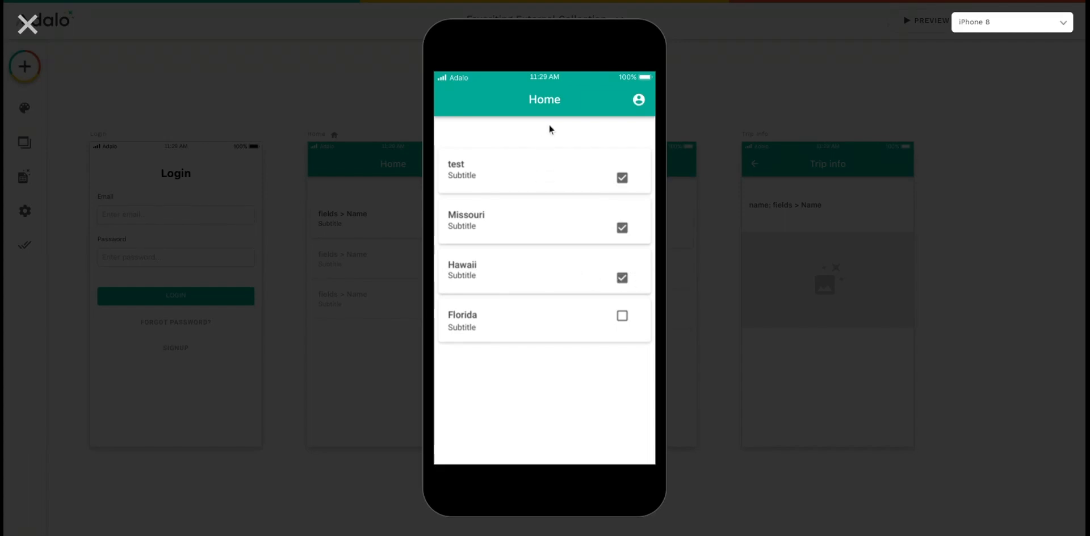
View the My Favorites list on the previewed user profile and open the Missouri trip's info
{"action": "left_click", "coordinate": [639, 102]}
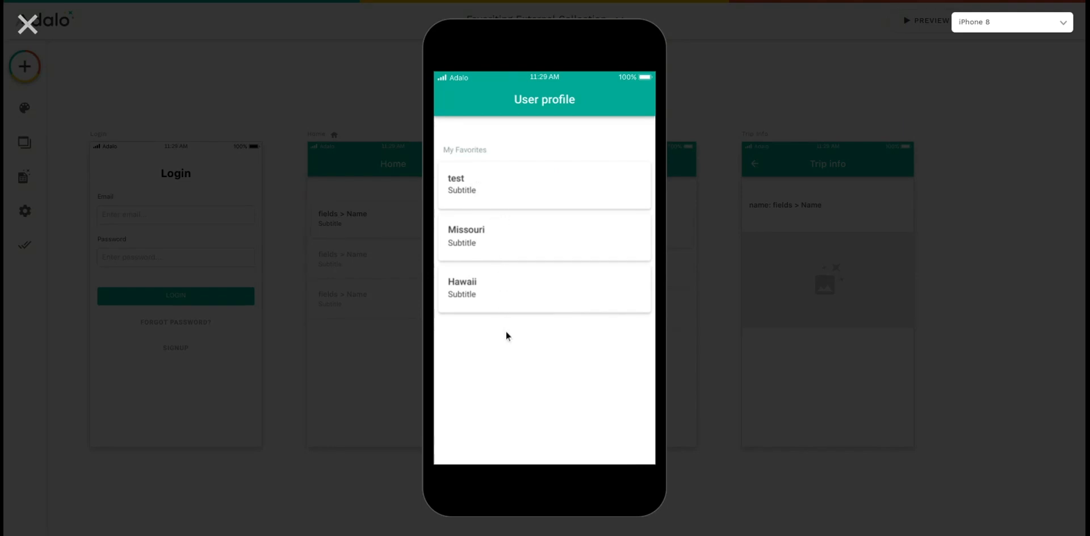
{"action": "left_click", "coordinate": [516, 236]}
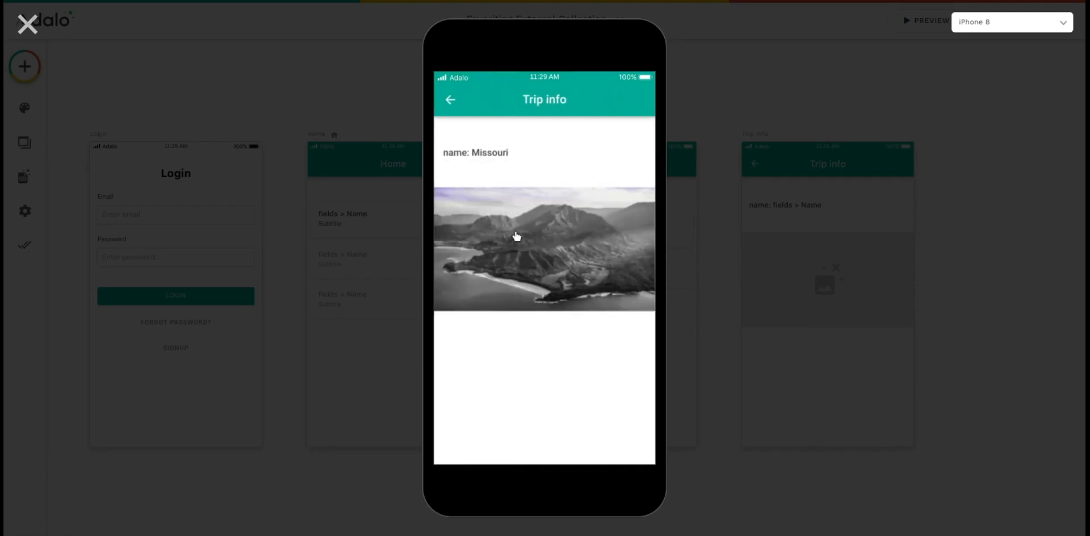